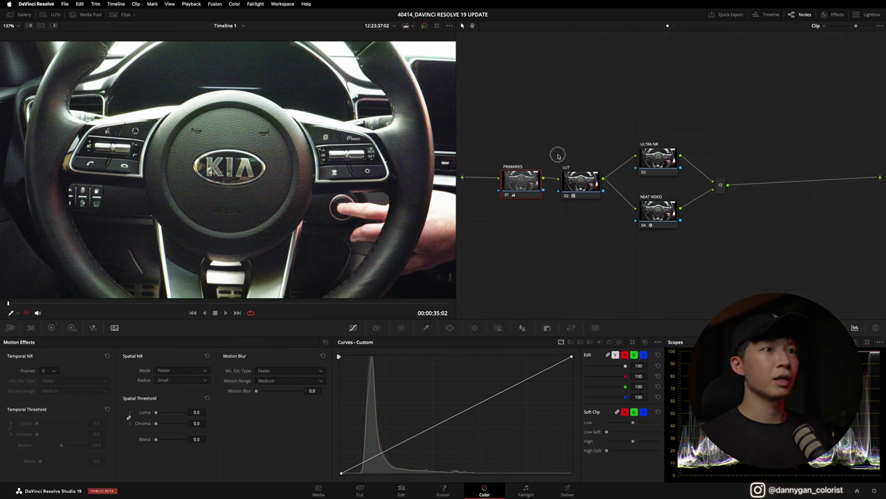
# - Toggle the primaries correction off and back on to compare the raw footage
pyautogui.moveTo(558, 155); pyautogui.dragTo(557, 231)
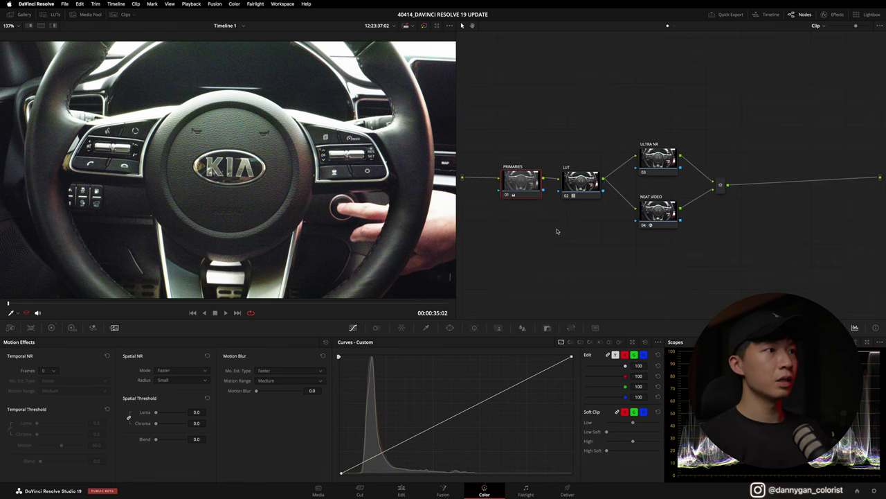
pyautogui.hotkey('ctrl', 'd')
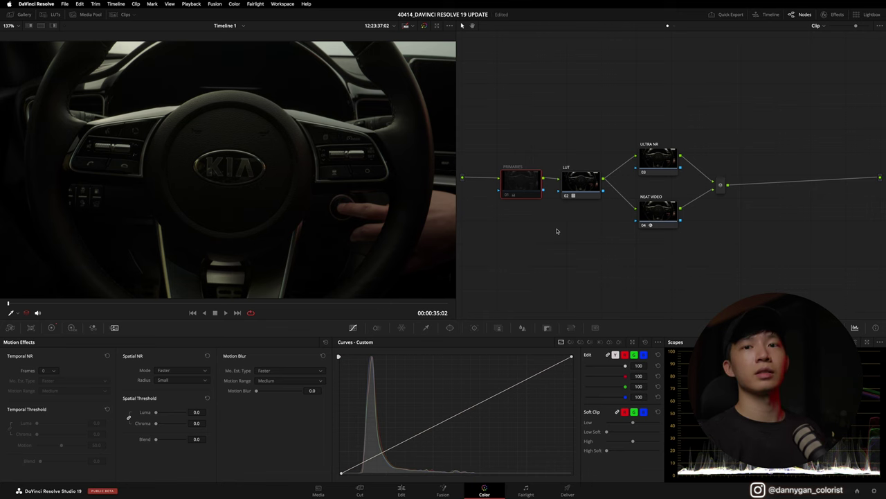
pyautogui.hotkey('ctrl', 'd')
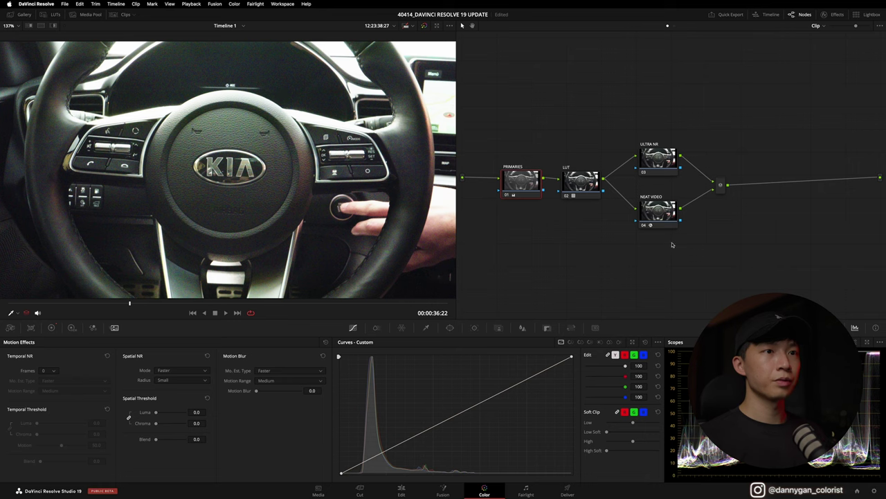
# - Bypass the Neat Video node and set Ultra NR's Spatial NR Mode to UltraNR
pyautogui.click(657, 215)
pyautogui.hotkey('ctrl', 'd')
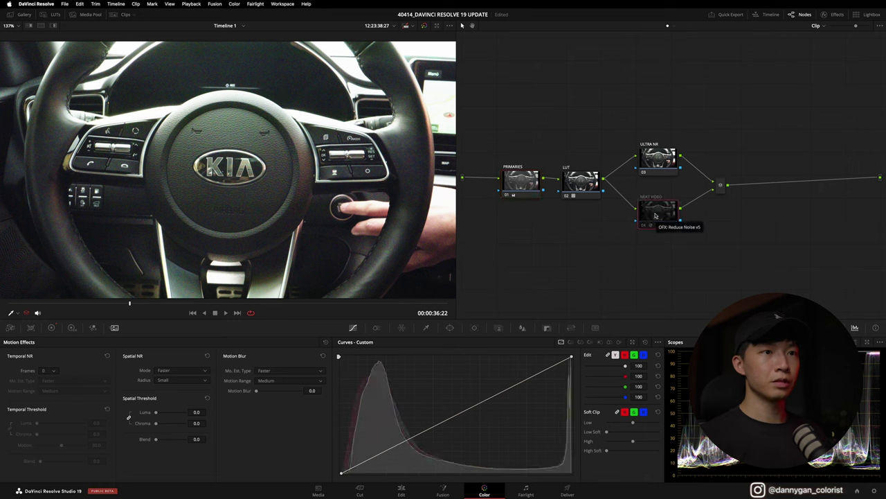
pyautogui.click(656, 158)
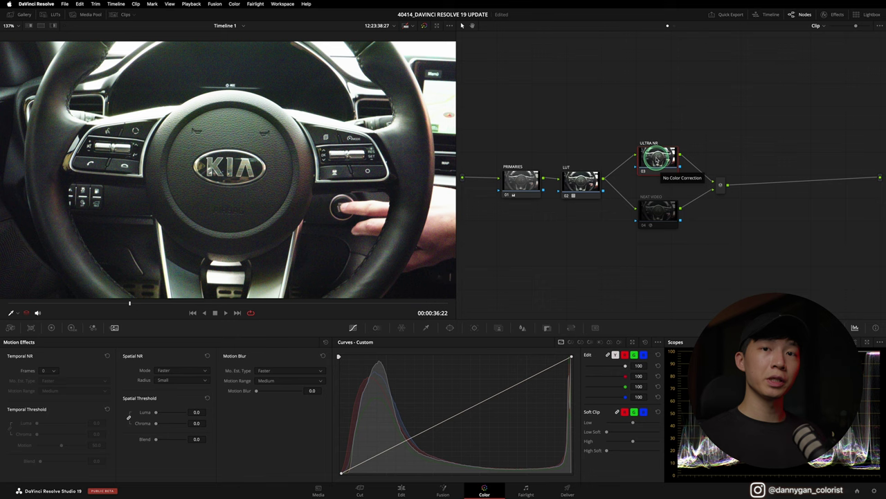
pyautogui.click(115, 328)
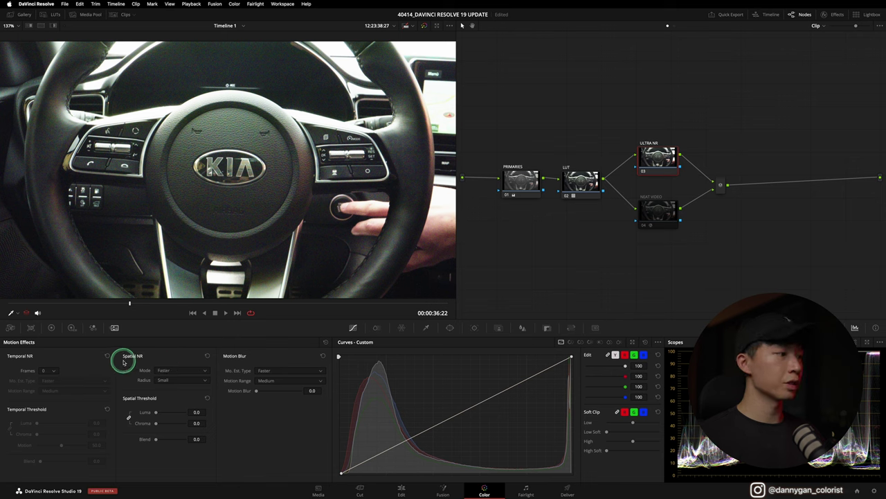
pyautogui.click(183, 371)
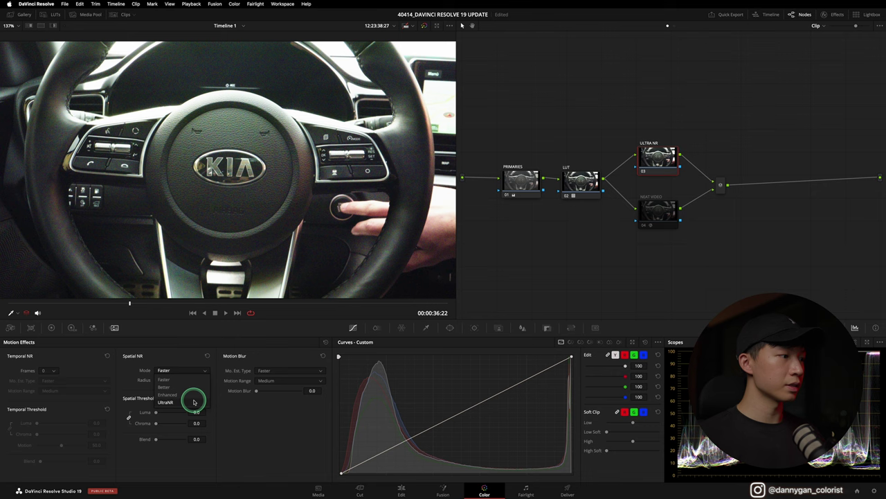
pyautogui.click(195, 403)
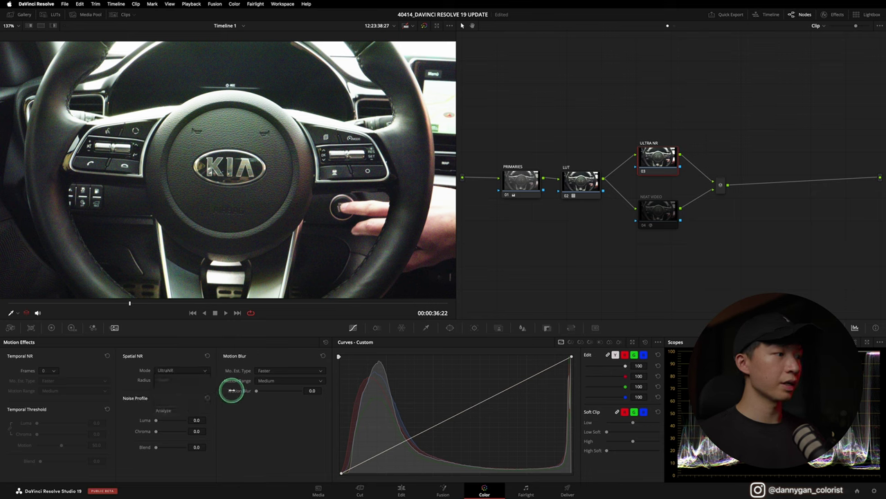
# - Analyze noise with the sample box over the dashboard area, reaching Luma 19.3 and Chroma 25.4
pyautogui.click(166, 411)
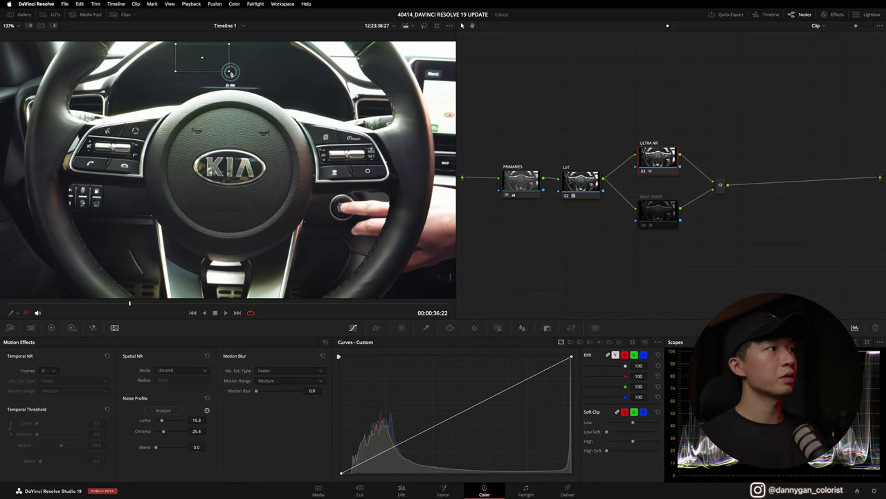
pyautogui.moveTo(214, 65); pyautogui.dragTo(202, 69)
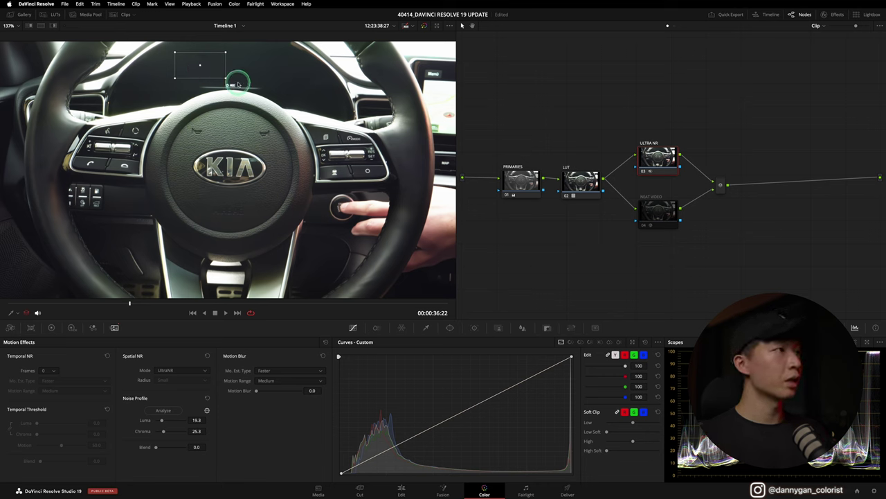
pyautogui.moveTo(200, 66); pyautogui.dragTo(266, 64)
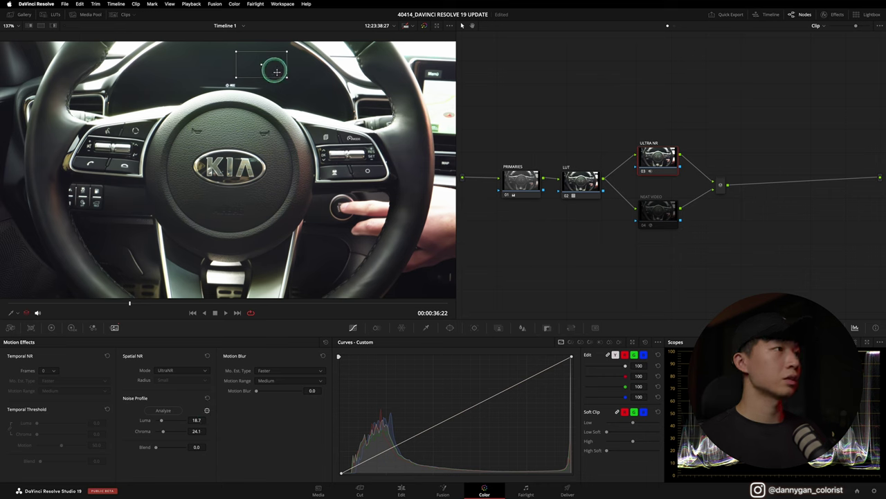
pyautogui.moveTo(261, 65); pyautogui.dragTo(195, 64)
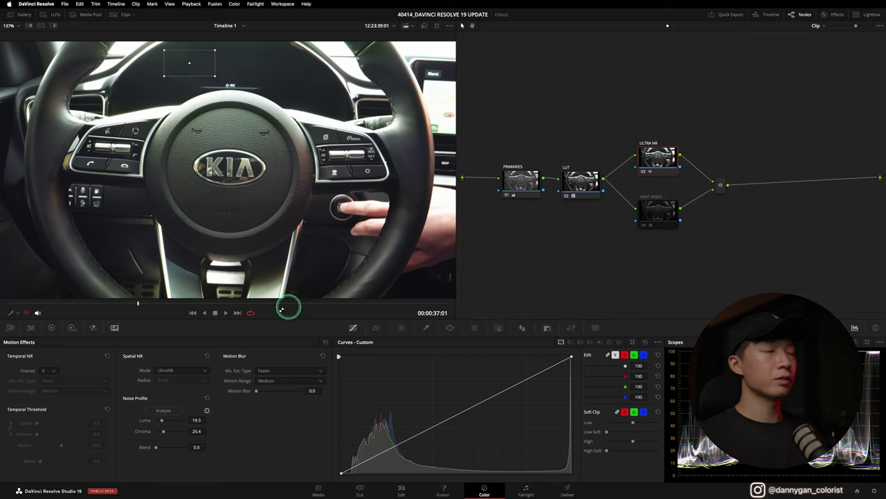
# - Scrub ahead, redraw a small flat-patch sample box and re-analyze to Luma 19.3, Chroma 24.9
pyautogui.moveTo(265, 305); pyautogui.dragTo(343, 306)
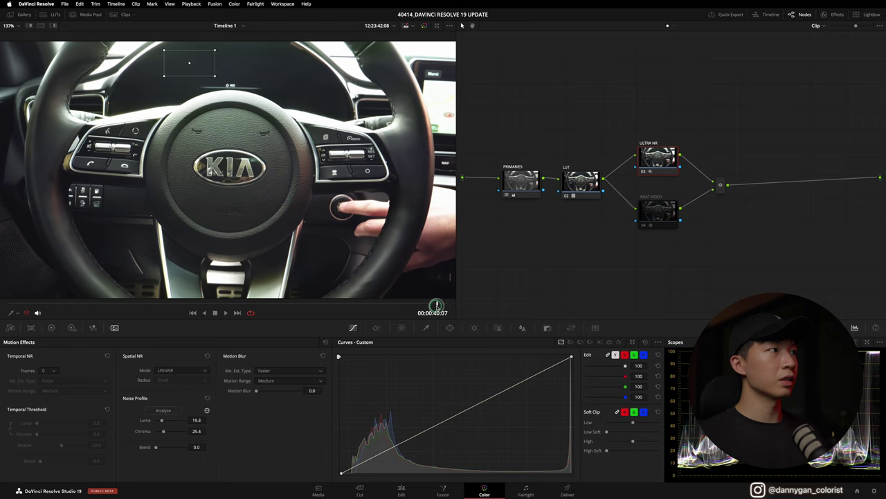
pyautogui.moveTo(436, 306); pyautogui.dragTo(448, 305)
pyautogui.moveTo(189, 62); pyautogui.dragTo(270, 66)
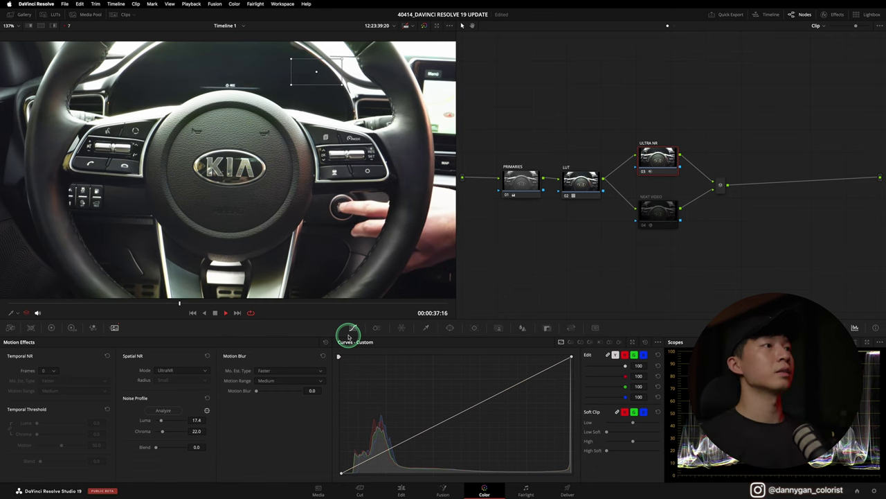
pyautogui.moveTo(326, 50); pyautogui.dragTo(294, 79)
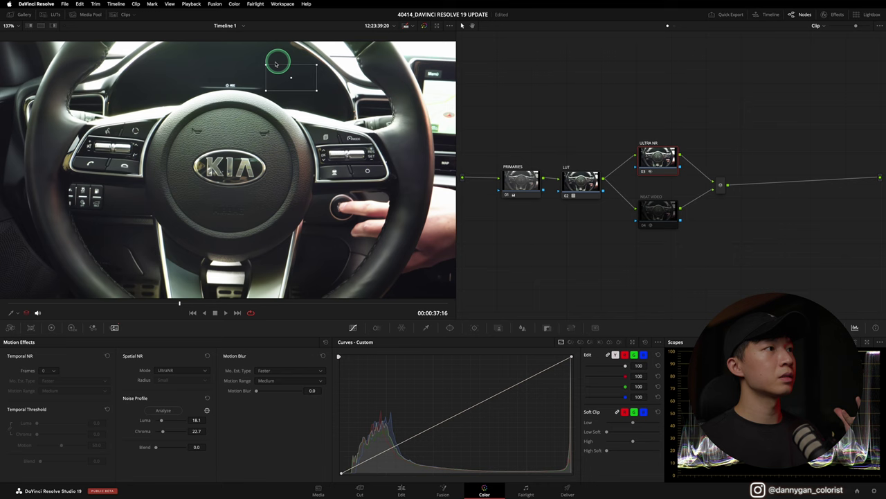
pyautogui.moveTo(315, 92); pyautogui.dragTo(296, 77)
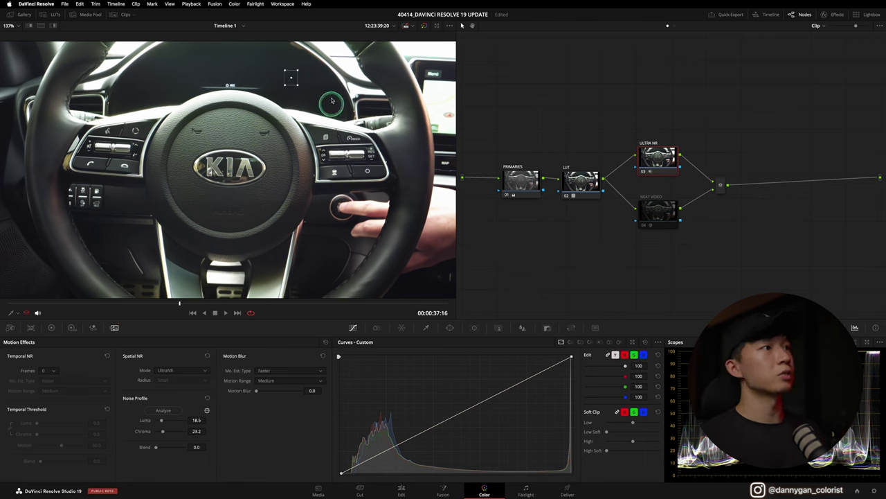
pyautogui.moveTo(301, 64); pyautogui.dragTo(328, 85)
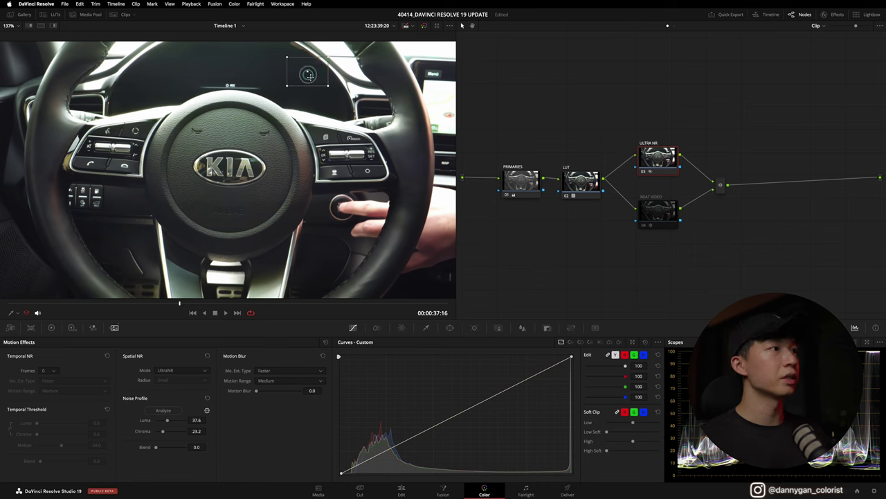
pyautogui.moveTo(271, 63); pyautogui.dragTo(313, 90)
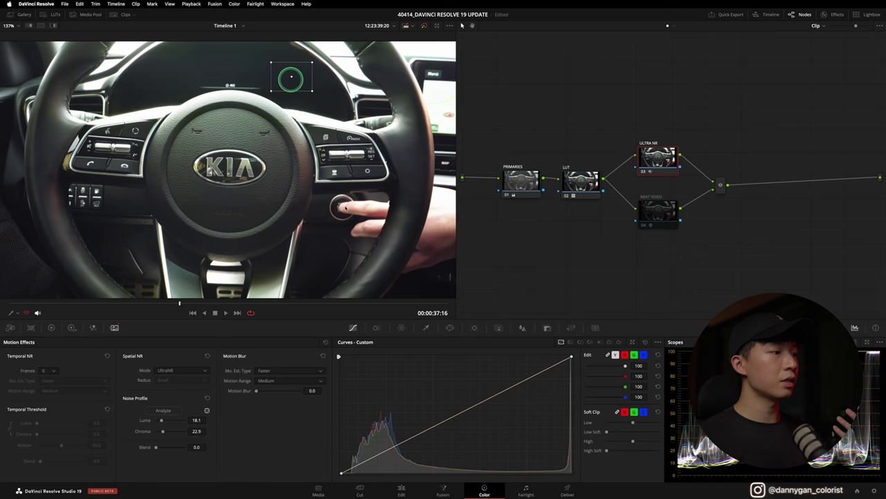
pyautogui.click(177, 409)
pyautogui.click(174, 410)
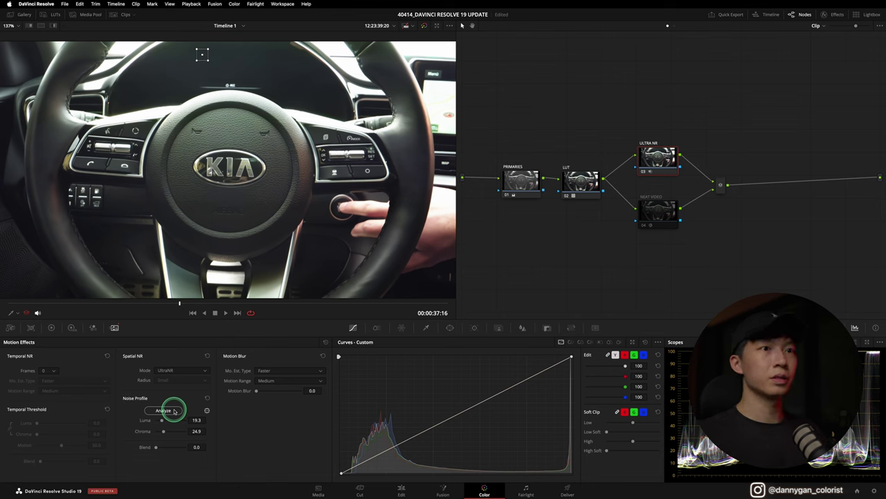
# - Bypass the Ultra NR node and turn the Neat Video node back on
pyautogui.click(175, 411)
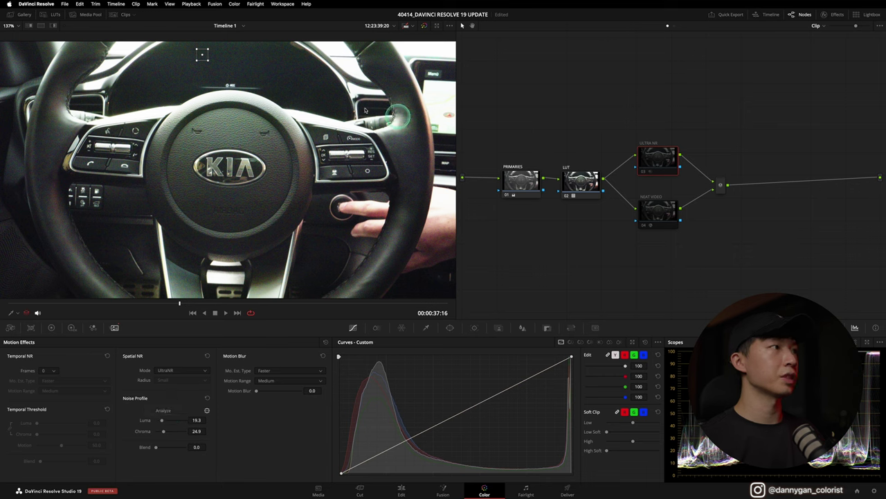
pyautogui.click(671, 213)
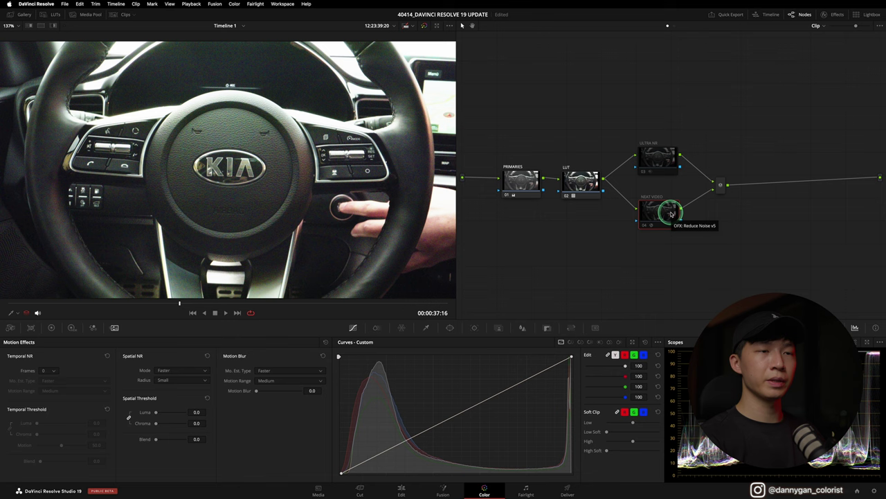
pyautogui.hotkey('ctrl', 'd')
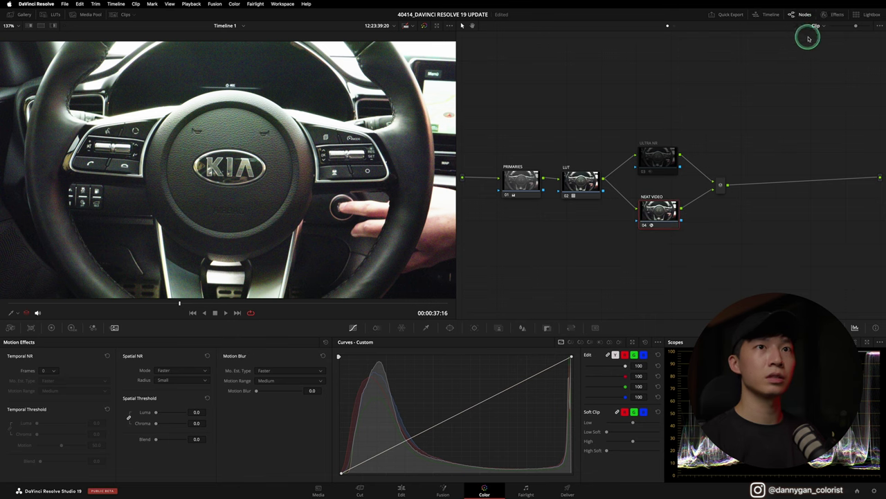
# - Build an automatic Neat Video noise profile and apply it
pyautogui.click(835, 15)
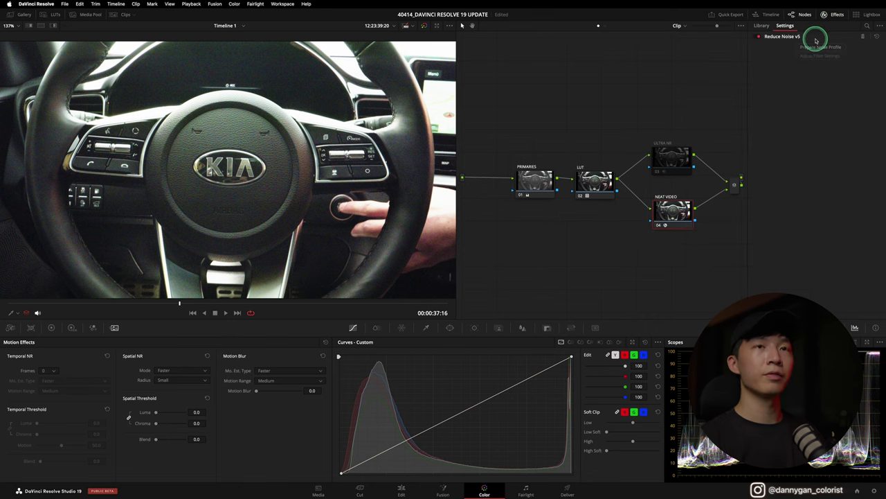
pyautogui.click(826, 45)
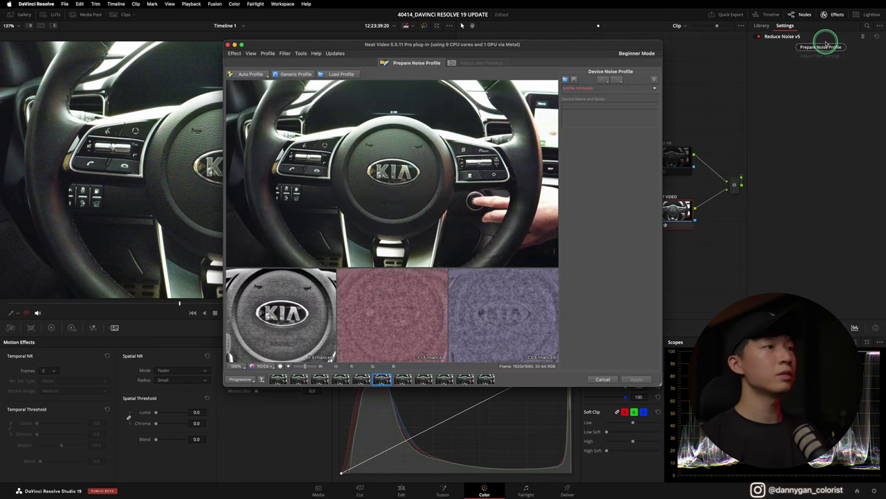
pyautogui.click(255, 75)
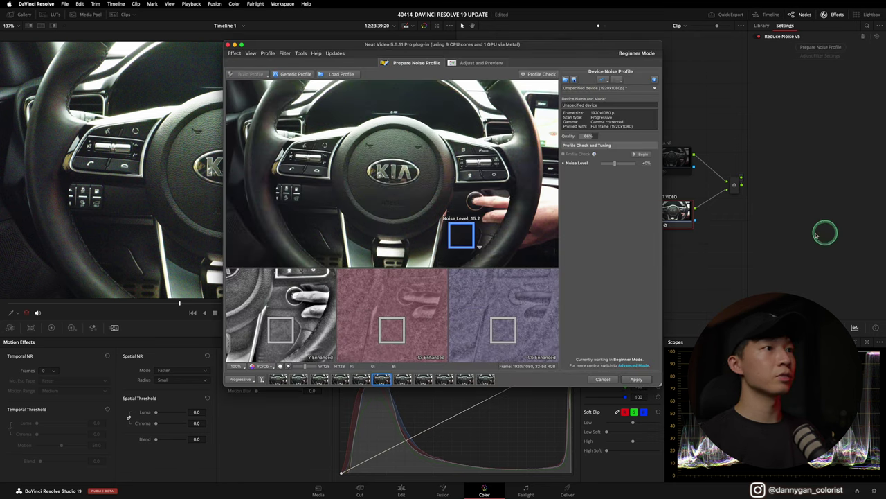
pyautogui.click(636, 380)
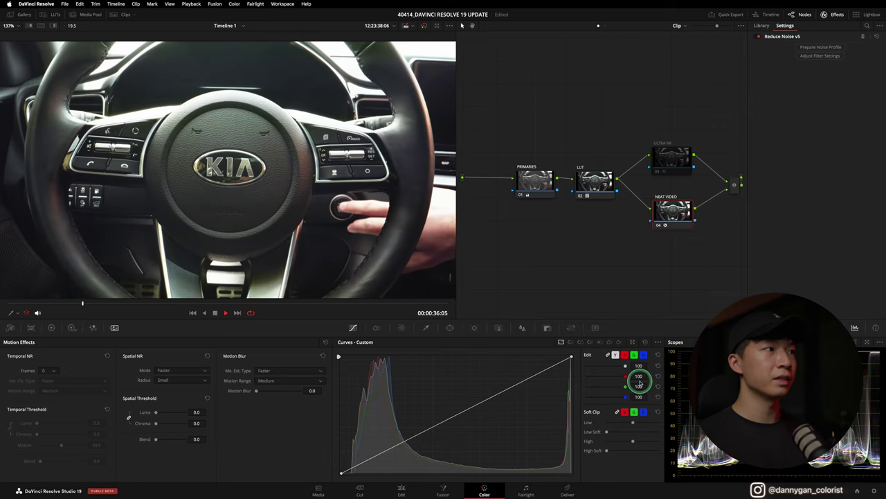
# - Pause on a frame, zoom the viewer in, and bypass Neat Video so Ultra NR takes effect
pyautogui.press('space')
pyautogui.scroll(5, 239, 111)
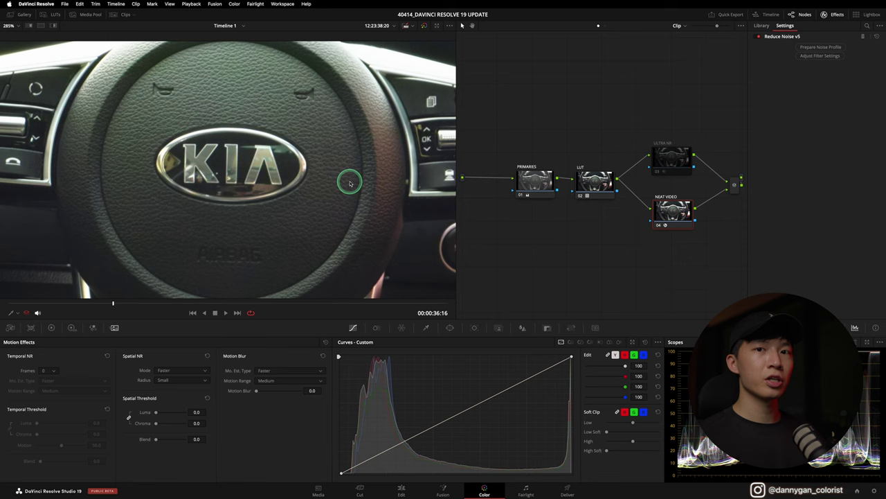
pyautogui.click(686, 212)
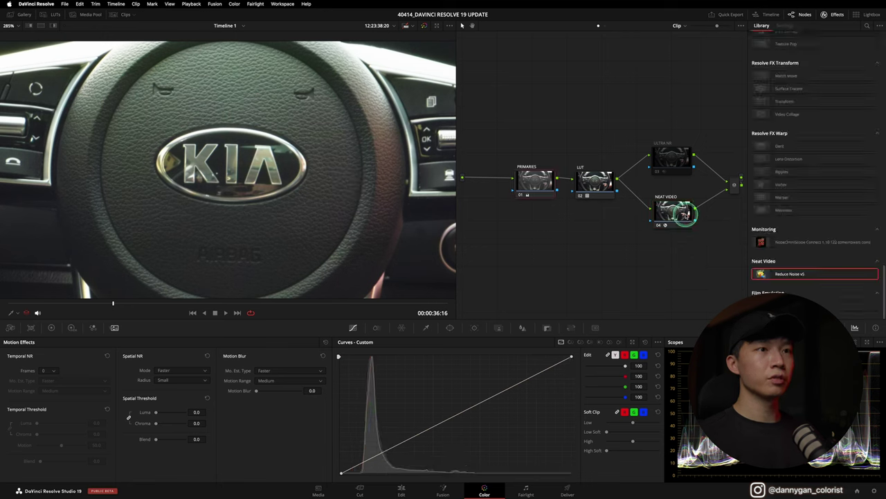
pyautogui.hotkey('ctrl', 'd')
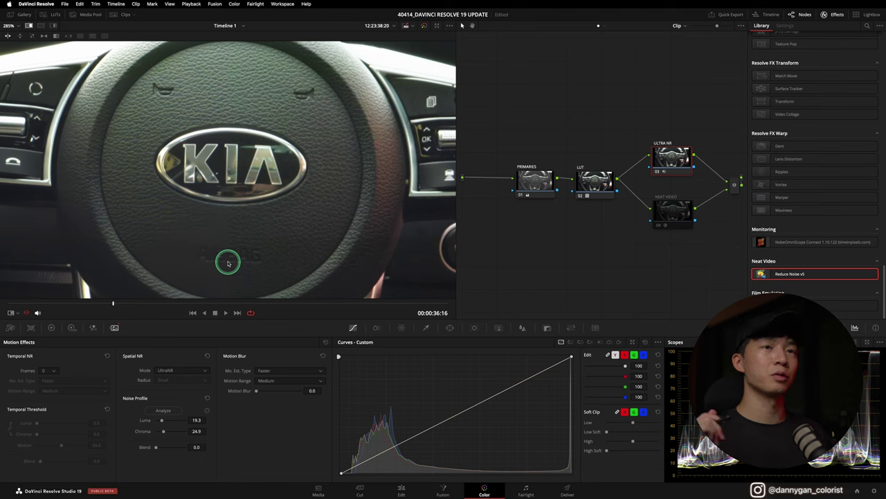
# - Select the Neat Video node and open its Prepare Noise Profile window
pyautogui.click(671, 210)
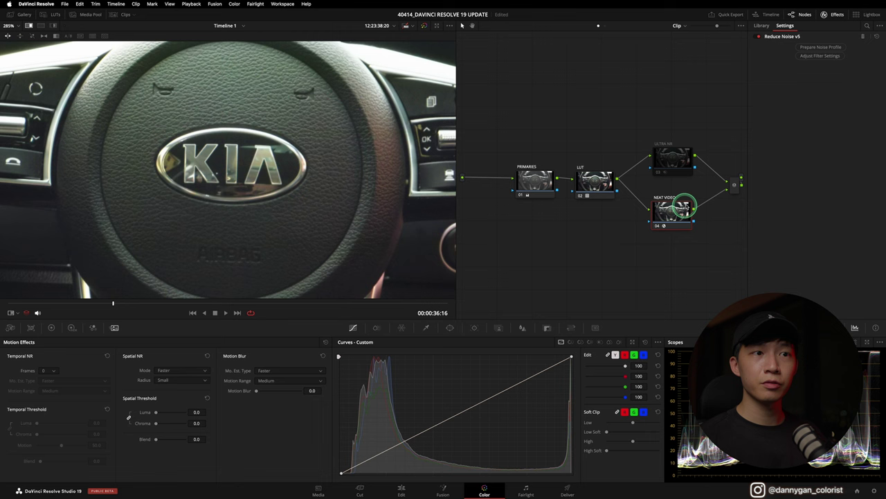
pyautogui.click(809, 50)
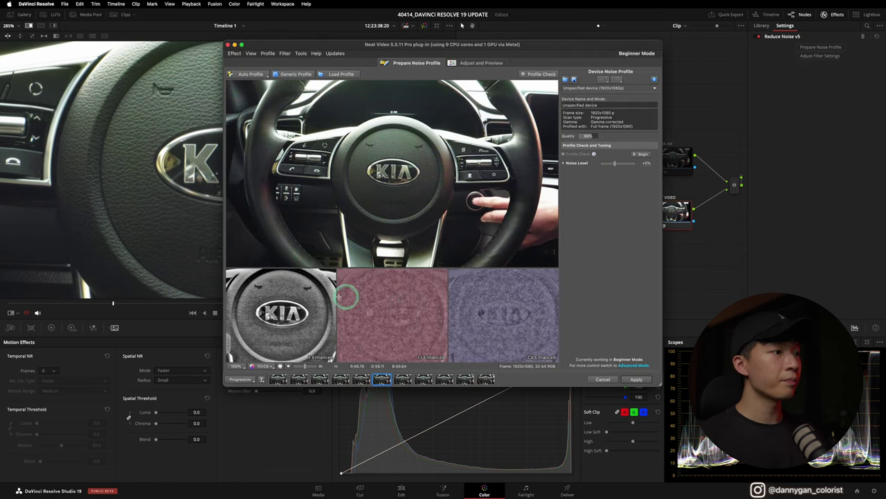